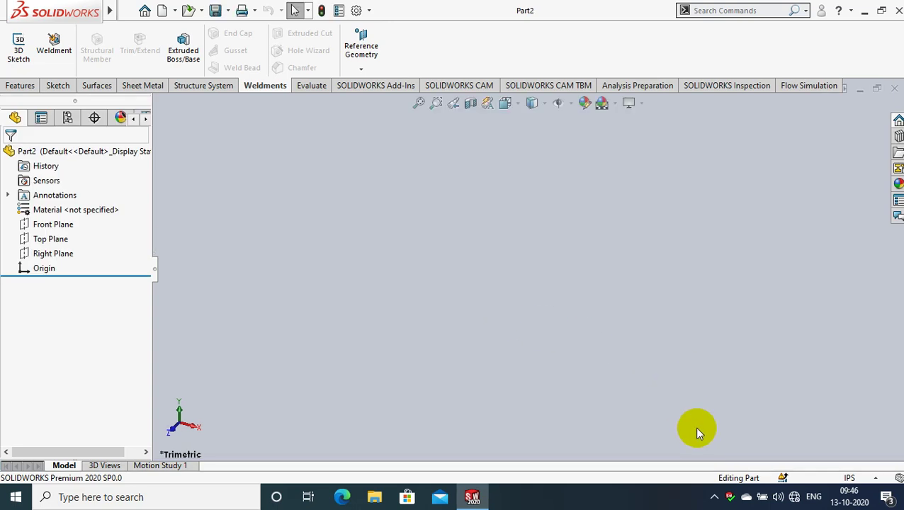
# Set the document units to MMGS (millimeter, gram, second)
pyautogui.click(853, 480)
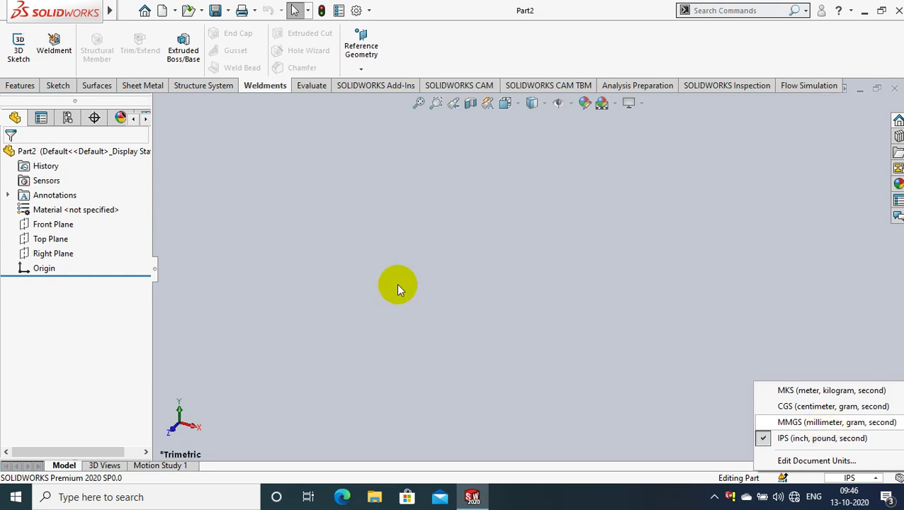
pyautogui.press('Return')
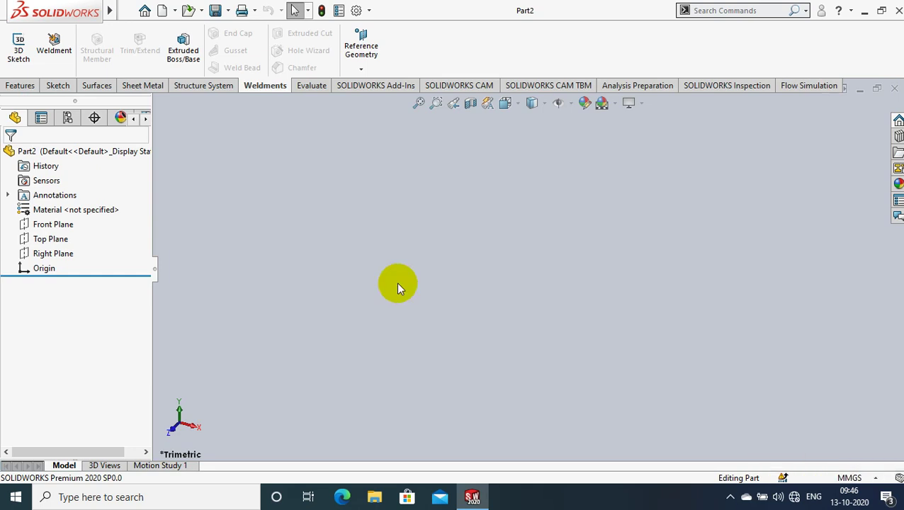
# Sketch a center rectangle about 163 by 91 mm on the Front Plane, centred on the origin
pyautogui.click(56, 225)
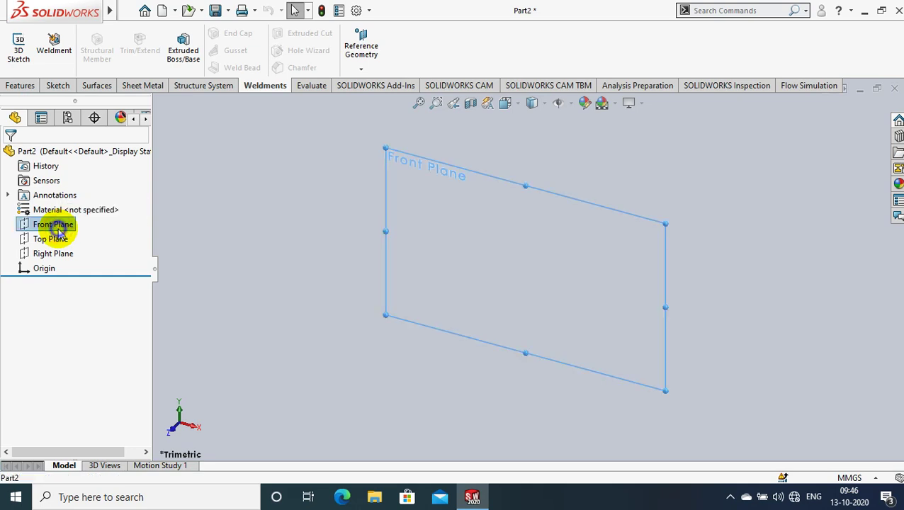
pyautogui.rightClick(57, 225)
pyautogui.click(130, 210)
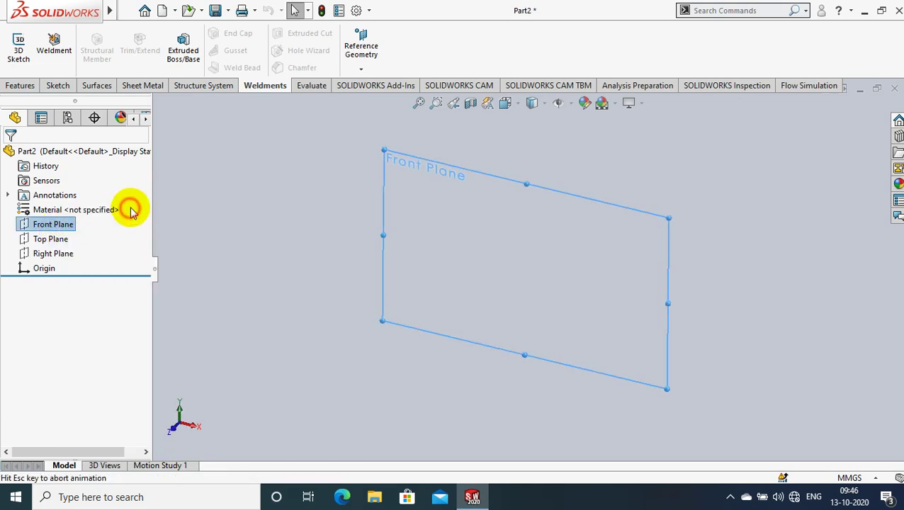
pyautogui.click(60, 85)
pyautogui.click(100, 51)
pyautogui.click(96, 81)
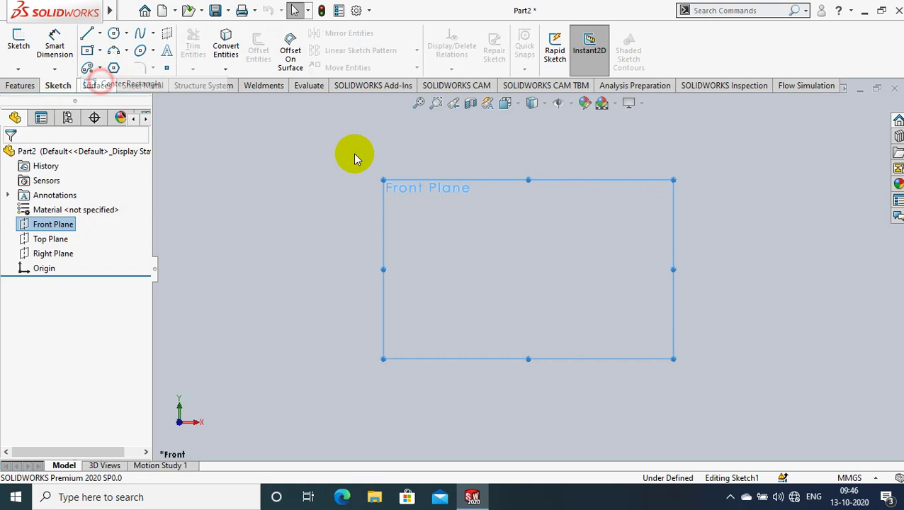
pyautogui.click(664, 338)
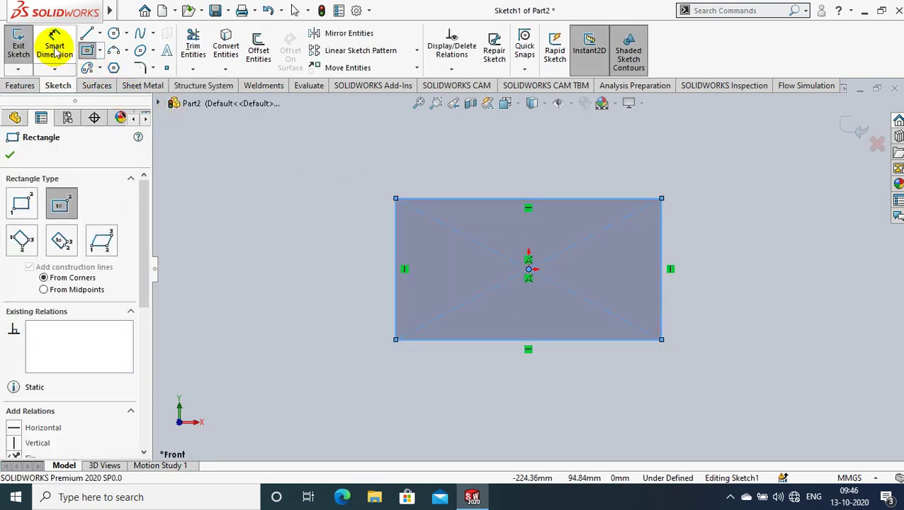
# Dimension the rectangle's upper horizontal edge and set its length to 170 mm
pyautogui.click(463, 199)
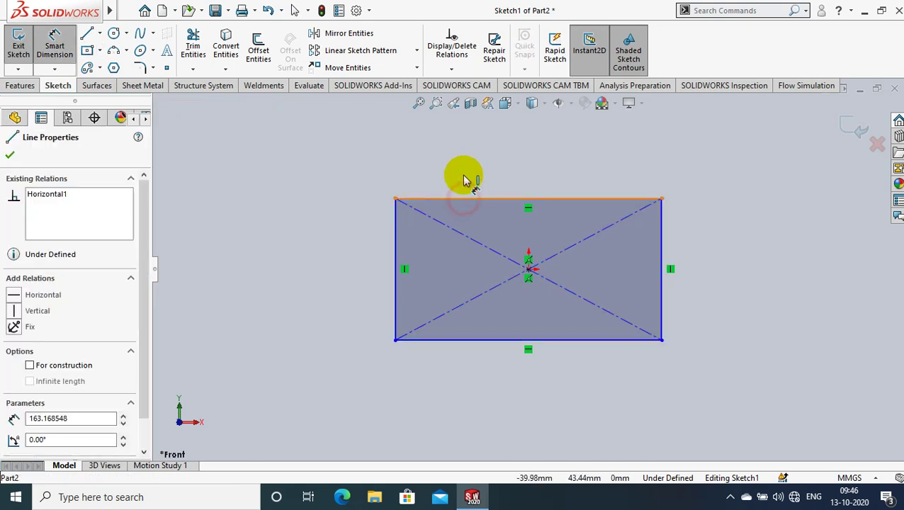
pyautogui.click(522, 177)
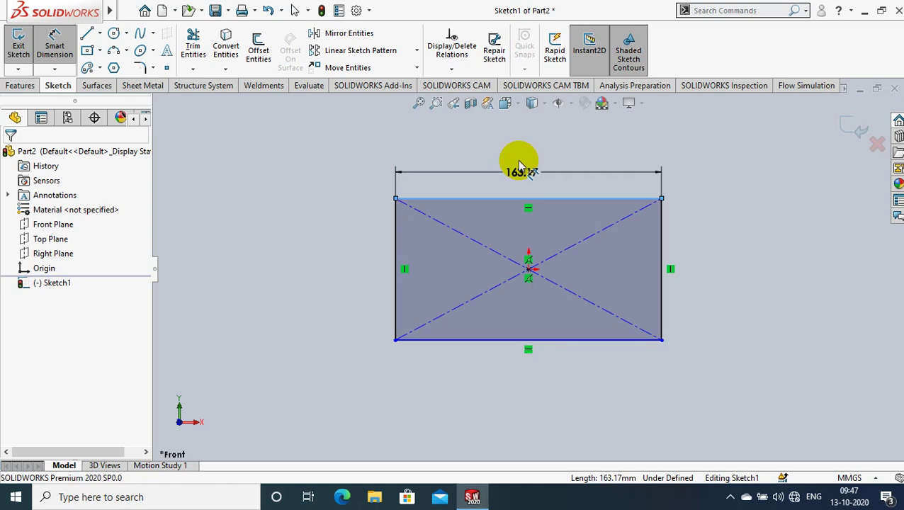
pyautogui.doubleClick(517, 159)
pyautogui.write('170')
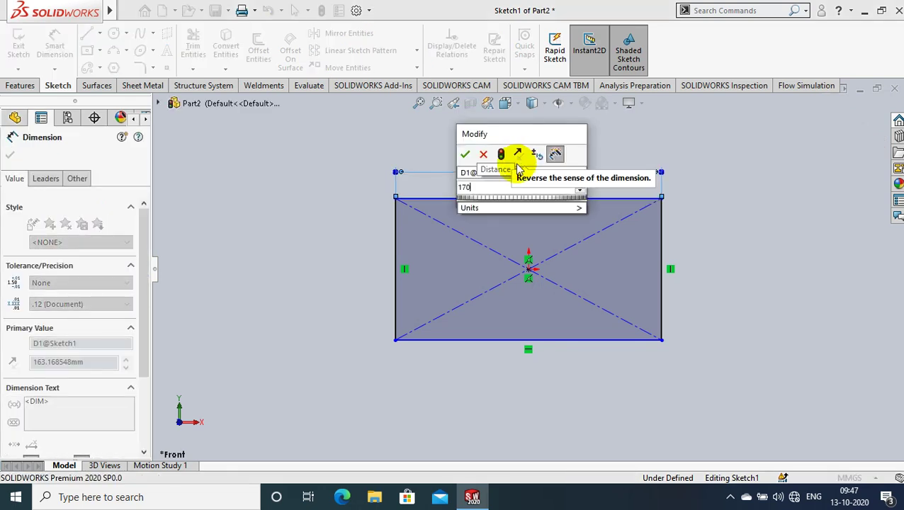
pyautogui.click(464, 154)
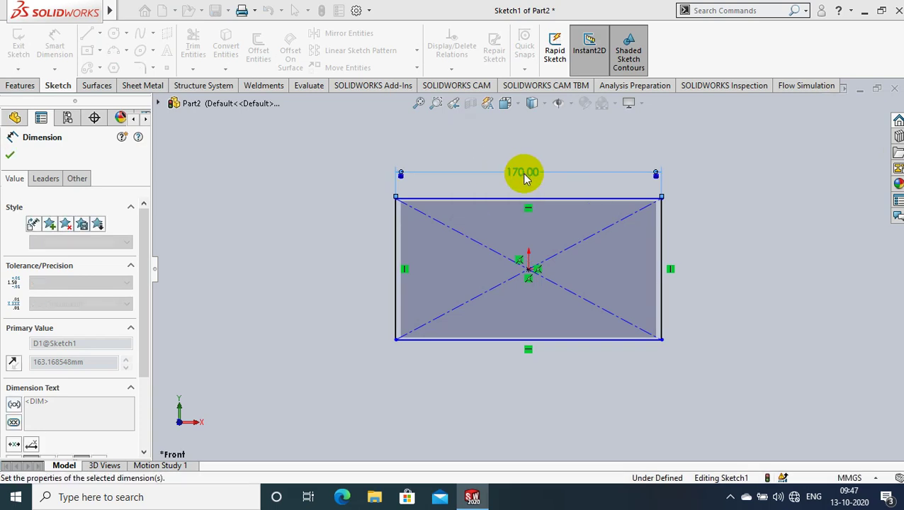
# Dimension the rectangle's vertical edge and set its height to 90 mm
pyautogui.click(663, 239)
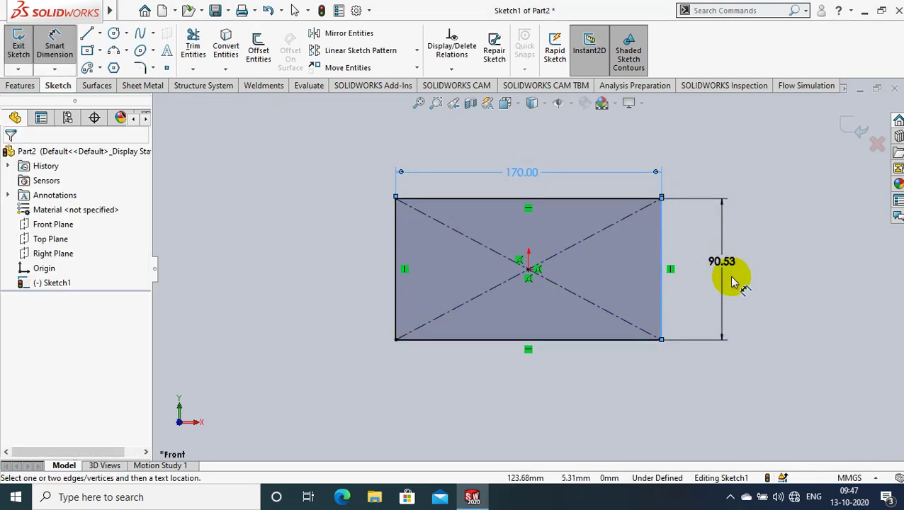
pyautogui.click(735, 284)
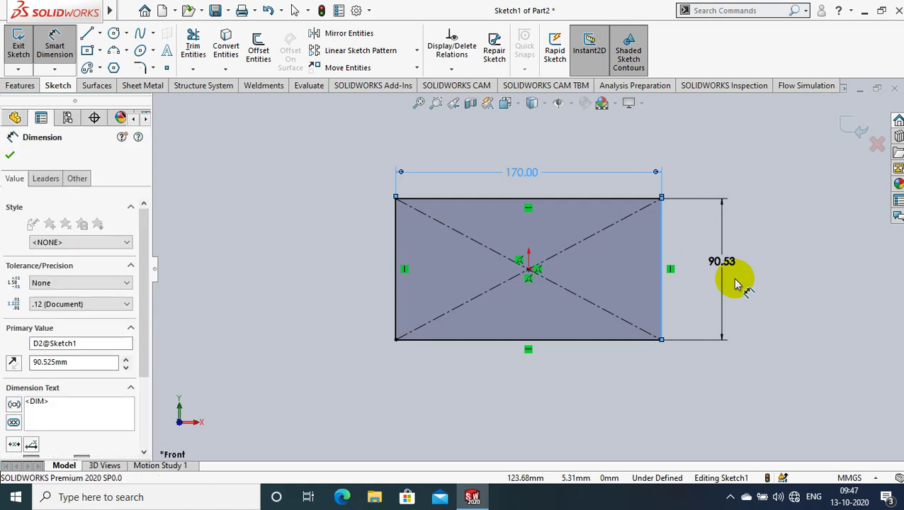
pyautogui.write('90')
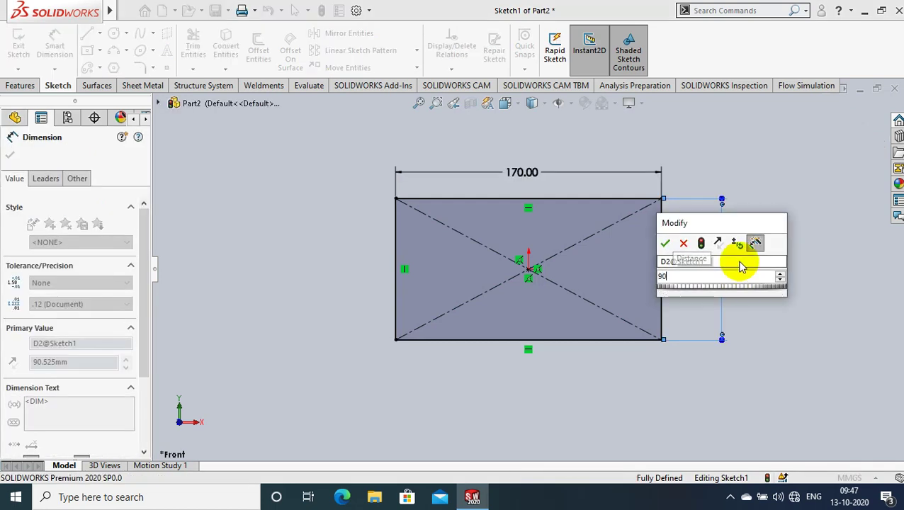
pyautogui.press('Return')
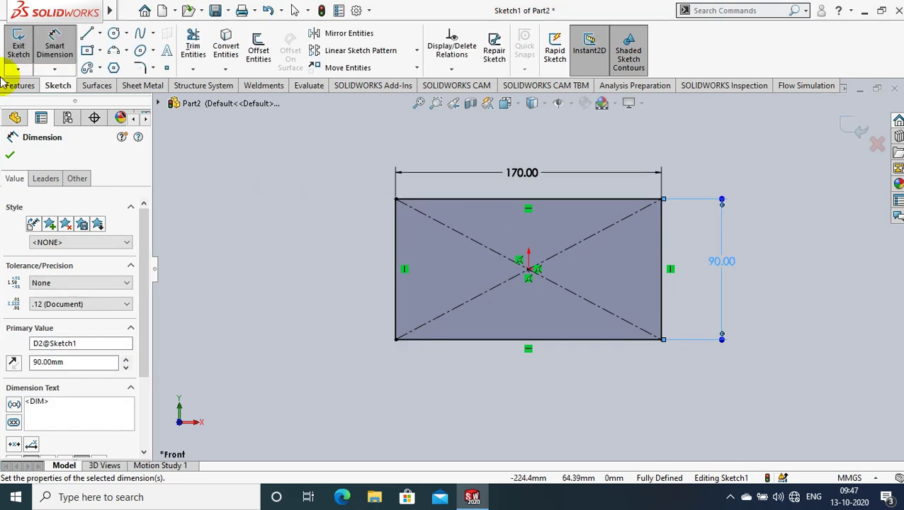
pyautogui.click(9, 156)
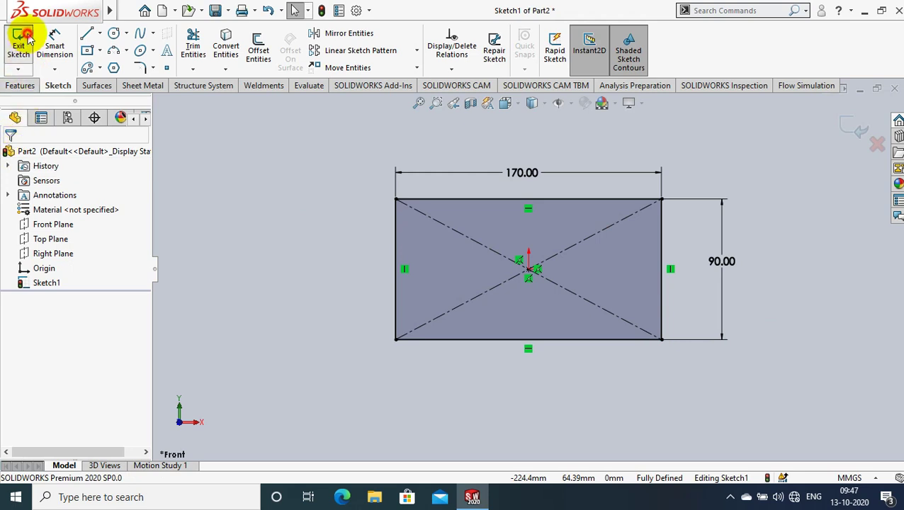
# Create a sheet metal base flange from the 170 by 90 mm rectangle sketch with a thickness of 3.5 mm
pyautogui.click(138, 85)
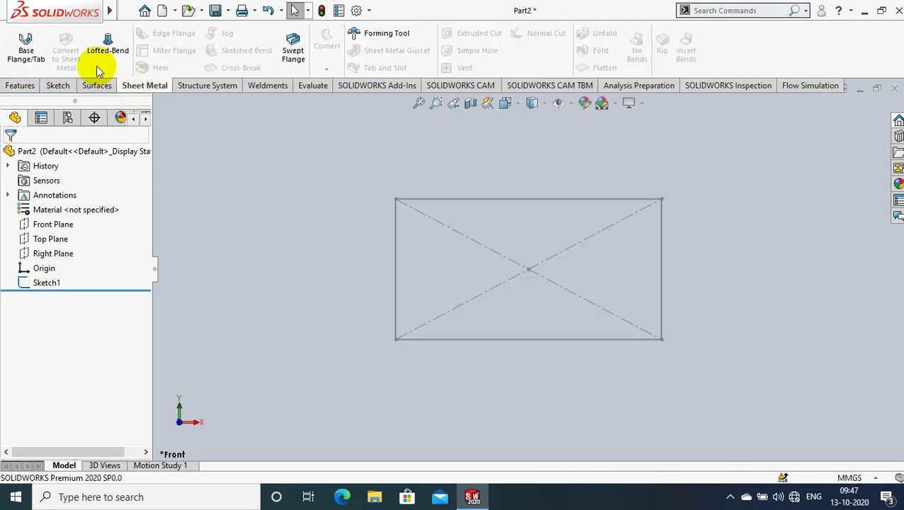
pyautogui.click(35, 46)
pyautogui.click(28, 48)
pyautogui.click(471, 199)
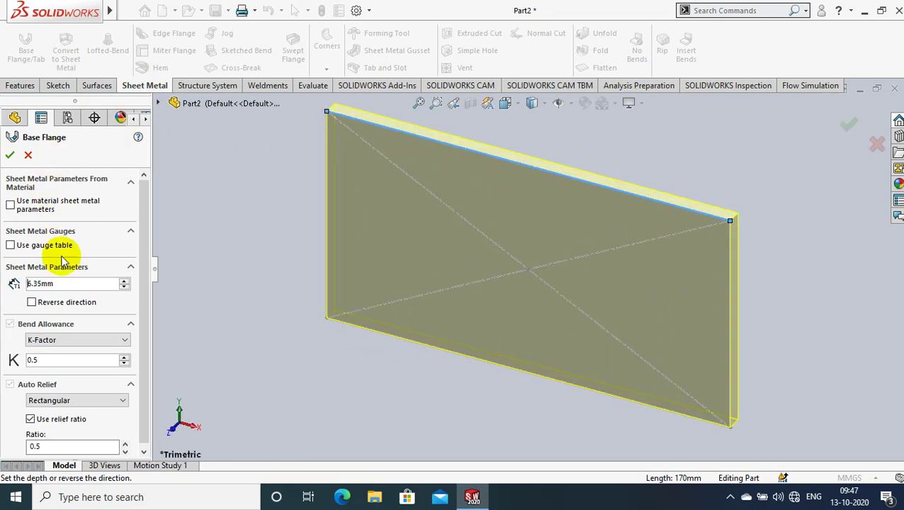
pyautogui.doubleClick(56, 283)
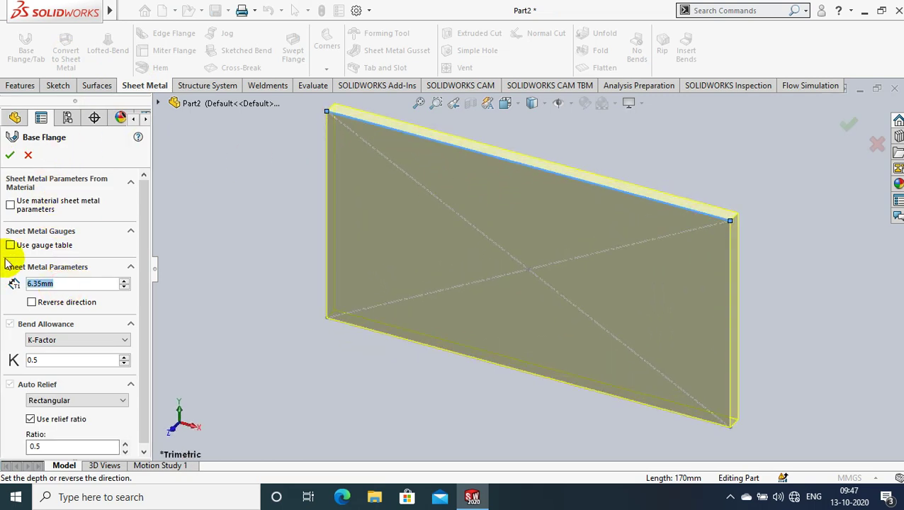
pyautogui.write('3.5')
pyautogui.press('Return')
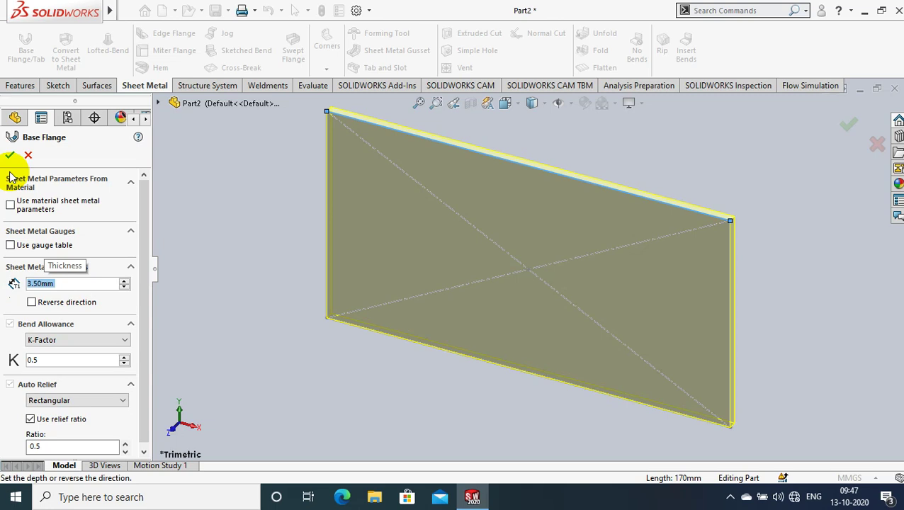
pyautogui.click(10, 155)
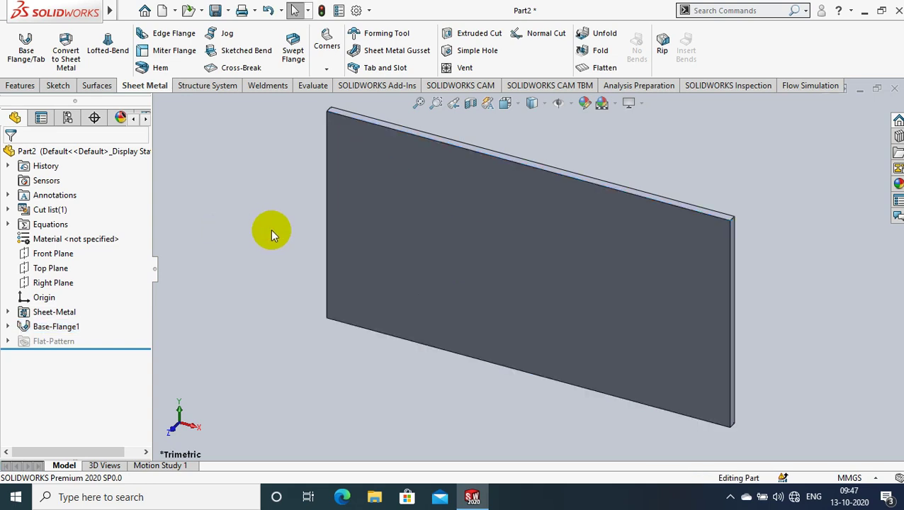
# Sketch a corner rectangle about 128 by 39 mm on the Top Plane, standing on the plate's face
pyautogui.moveTo(350, 222); pyautogui.dragTo(224, 246, button='middle')
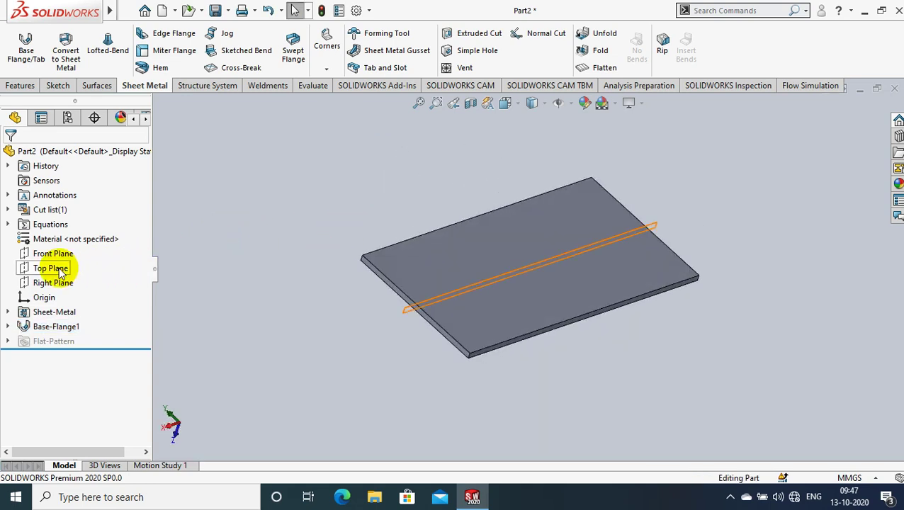
pyautogui.click(62, 270)
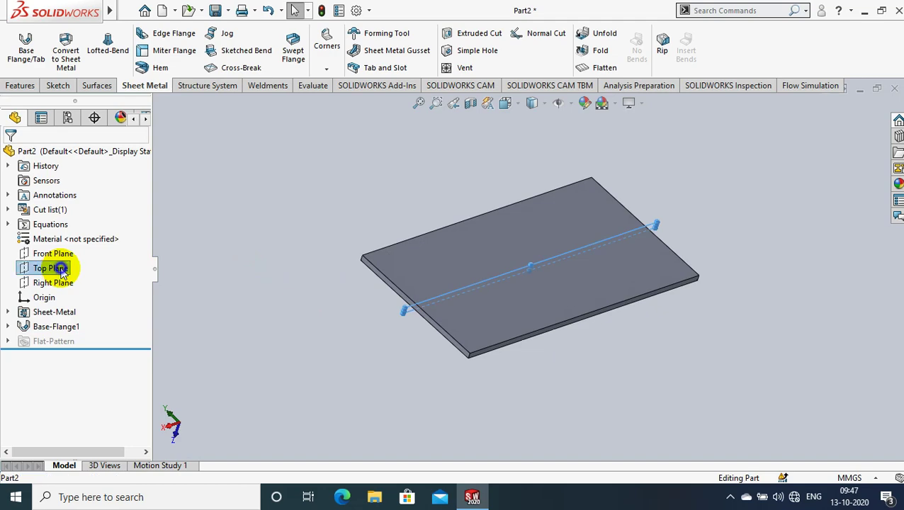
pyautogui.rightClick(61, 269)
pyautogui.click(128, 247)
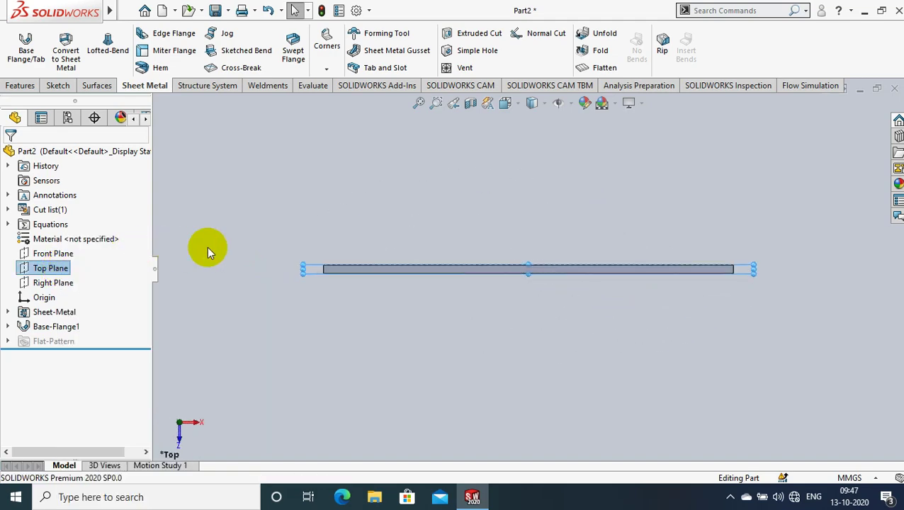
pyautogui.click(60, 86)
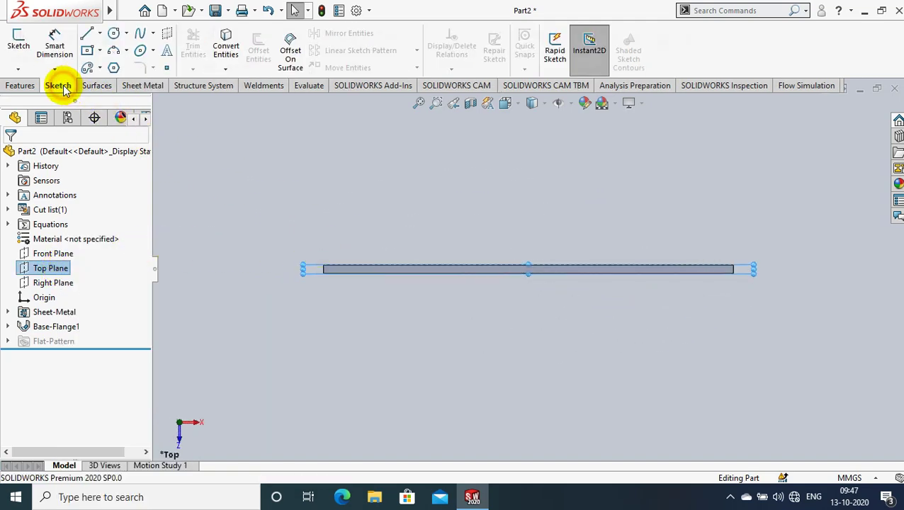
pyautogui.click(98, 51)
pyautogui.click(115, 80)
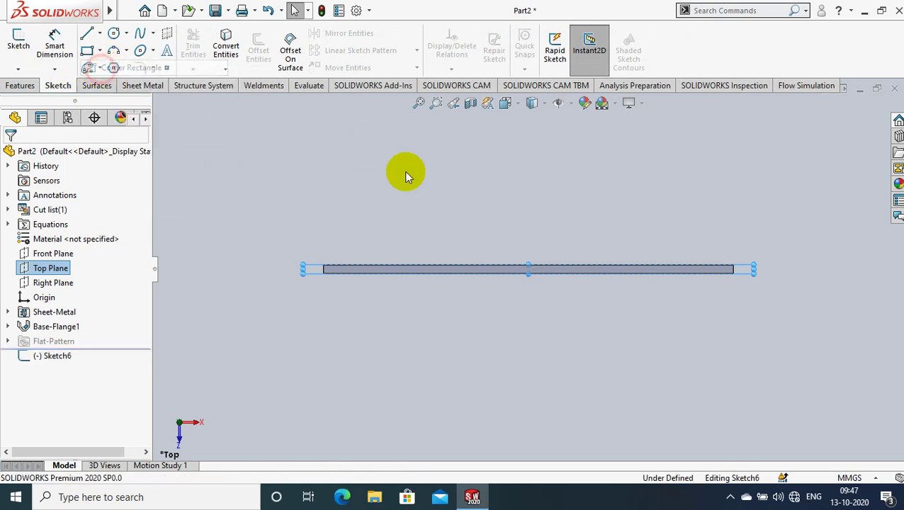
pyautogui.click(376, 264)
pyautogui.click(466, 194)
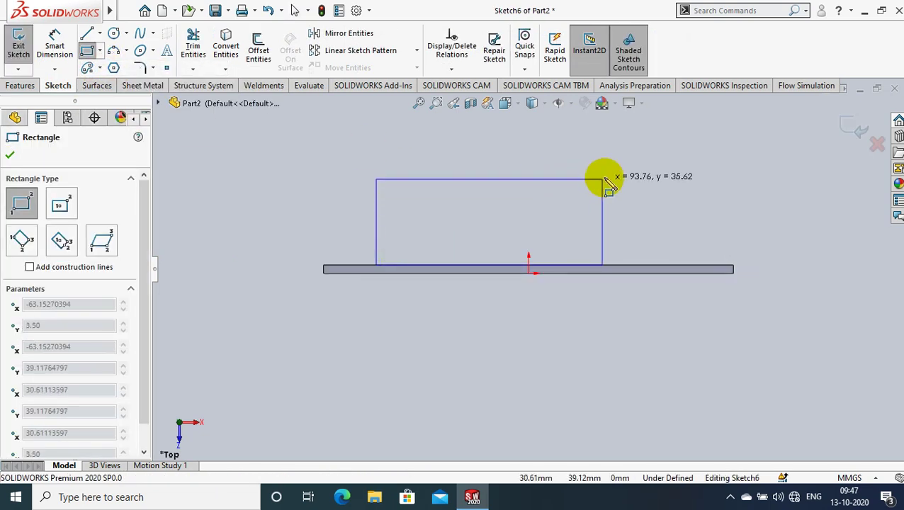
pyautogui.click(685, 171)
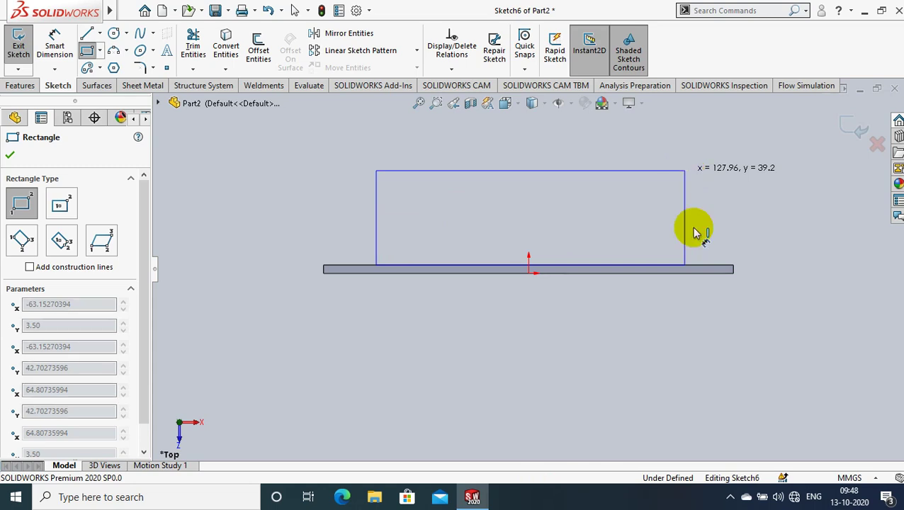
# Dimension the new rectangle's upper edge and set its length to 130 mm
pyautogui.click(613, 170)
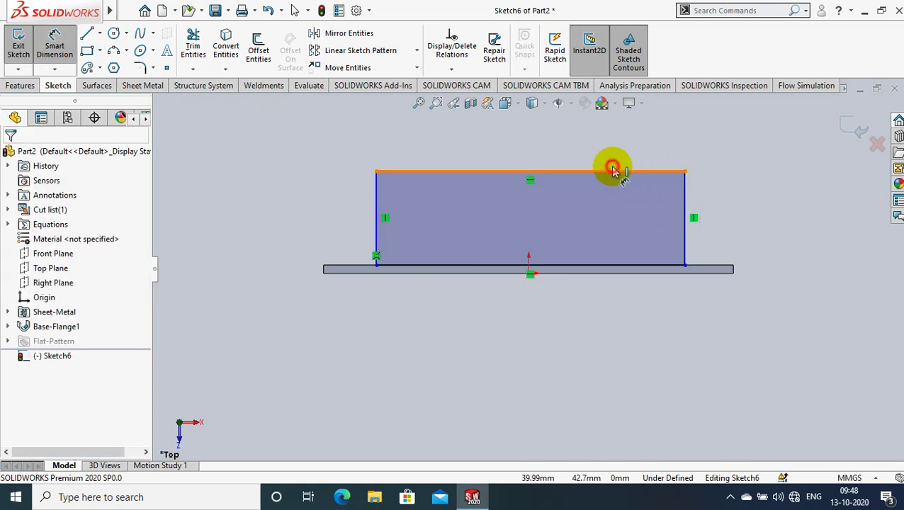
pyautogui.click(540, 165)
pyautogui.click(537, 154)
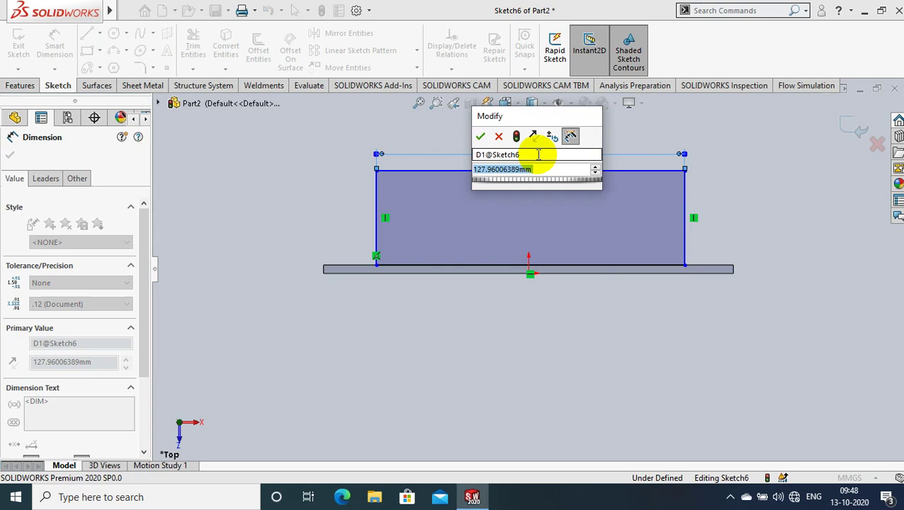
pyautogui.write('130')
pyautogui.press('Return')
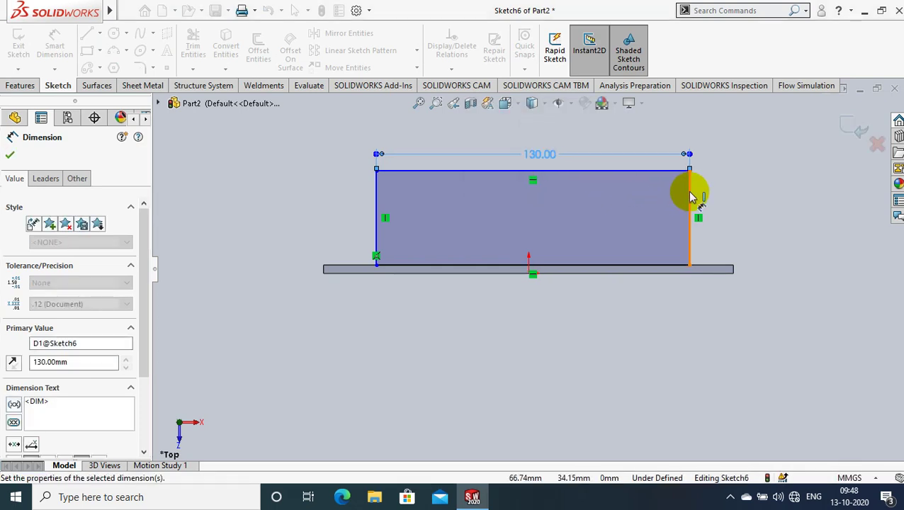
# Dimension the new rectangle's vertical side, set its height to 40 mm and exit the sketch
pyautogui.click(694, 195)
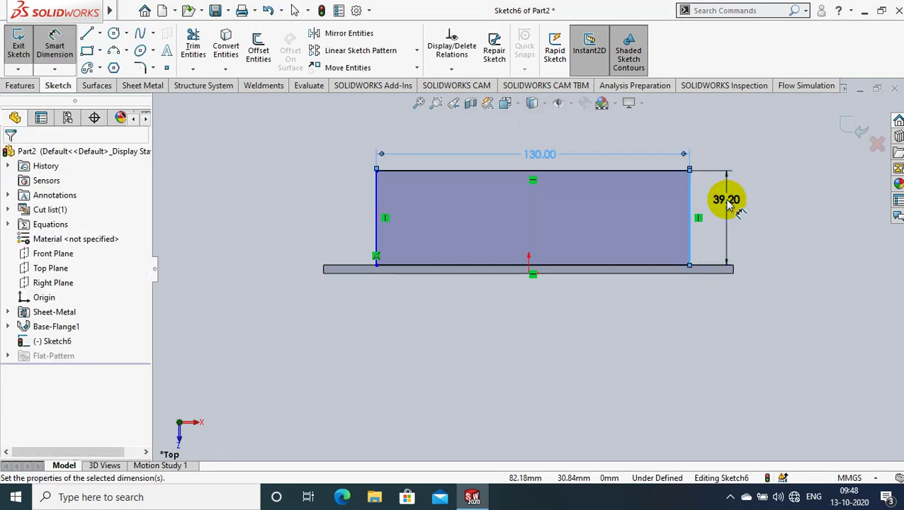
pyautogui.click(736, 205)
pyautogui.write('4')
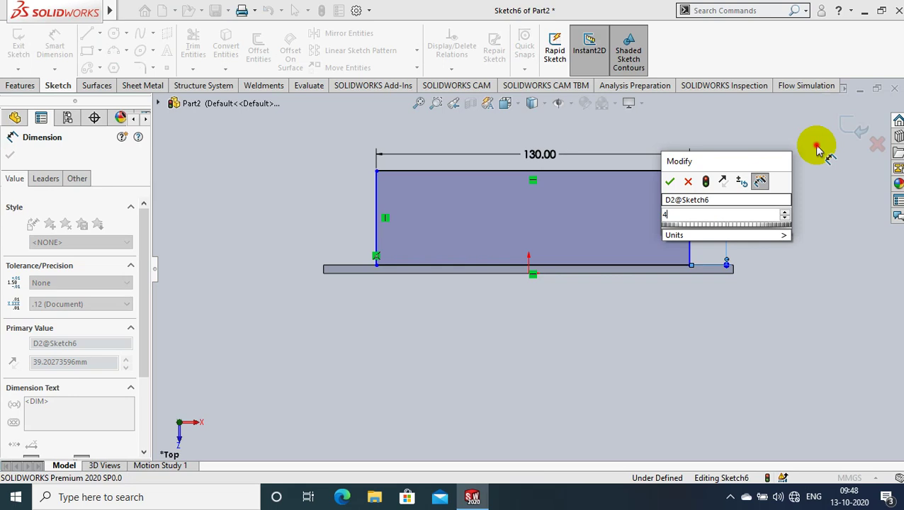
pyautogui.write('0')
pyautogui.press('Return')
pyautogui.press('Escape')
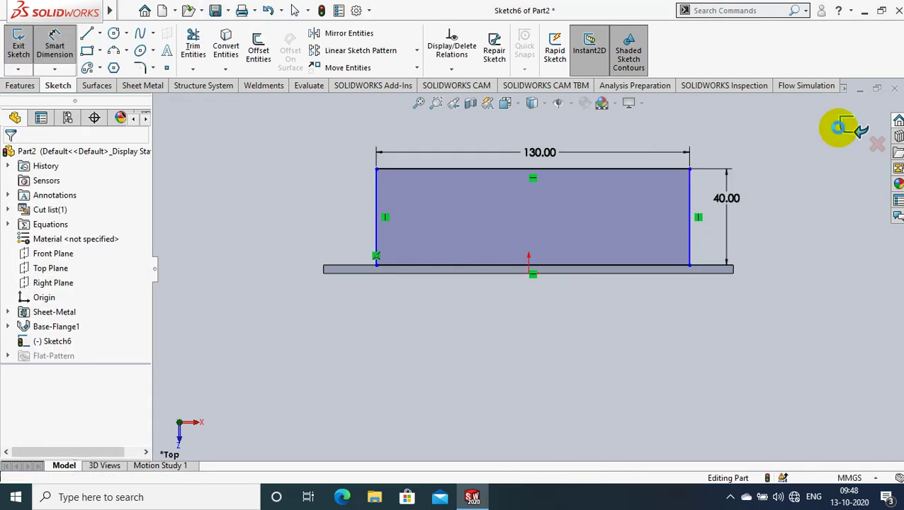
pyautogui.click(843, 126)
# Create a second, separate base flange from the 130 by 40 mm rectangle sketch, keeping the default 3.50 mm thickness
pyautogui.moveTo(843, 127)
pyautogui.mouseDown(button='middle')
pyautogui.moveTo(797, 247)
pyautogui.moveTo(775, 262)
pyautogui.moveTo(719, 239)
pyautogui.mouseUp(button='middle')
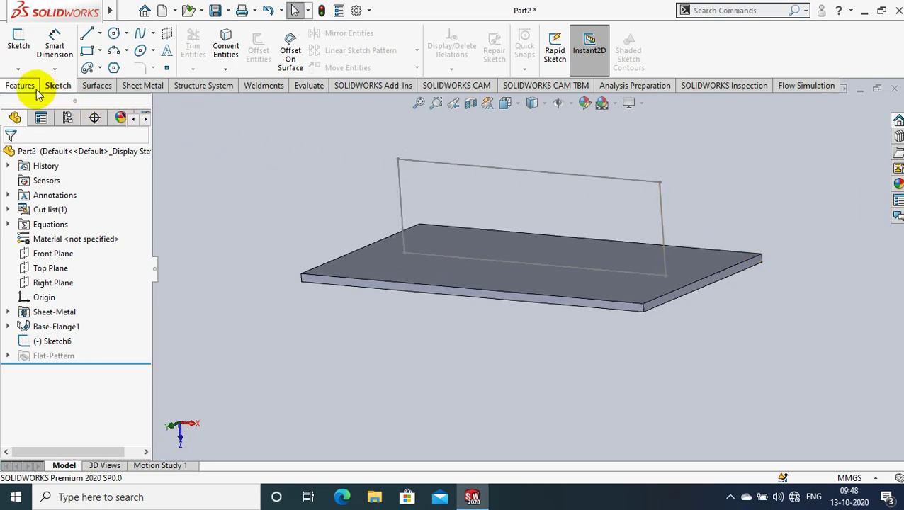
pyautogui.click(143, 85)
pyautogui.click(26, 46)
pyautogui.click(443, 163)
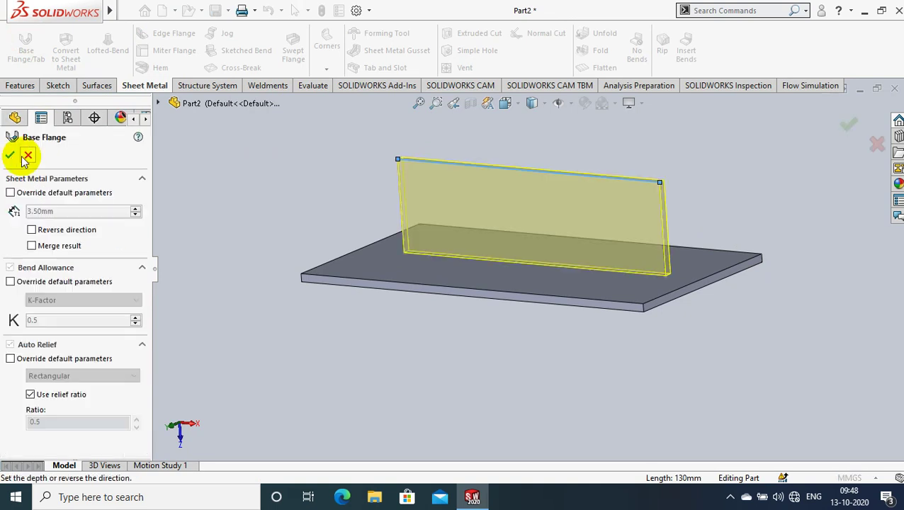
pyautogui.click(9, 154)
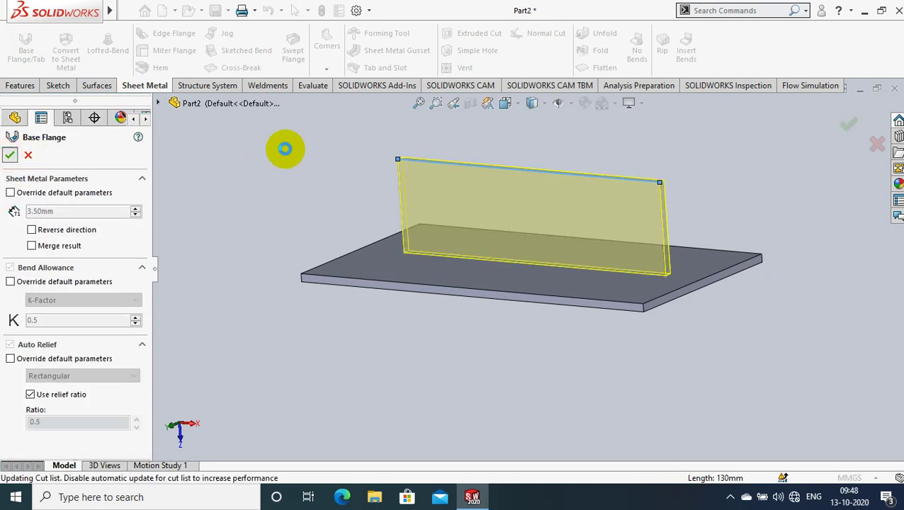
# Start a Tab and Slot feature using the upright plate's lower edge for the tabs and the base plate's underside for the slots
pyautogui.moveTo(285, 152); pyautogui.dragTo(280, 177, button='middle')
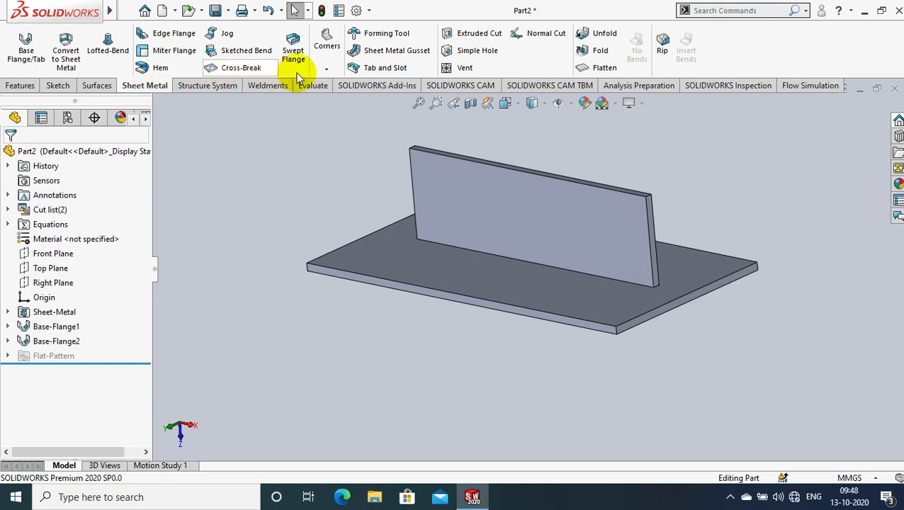
pyautogui.click(387, 68)
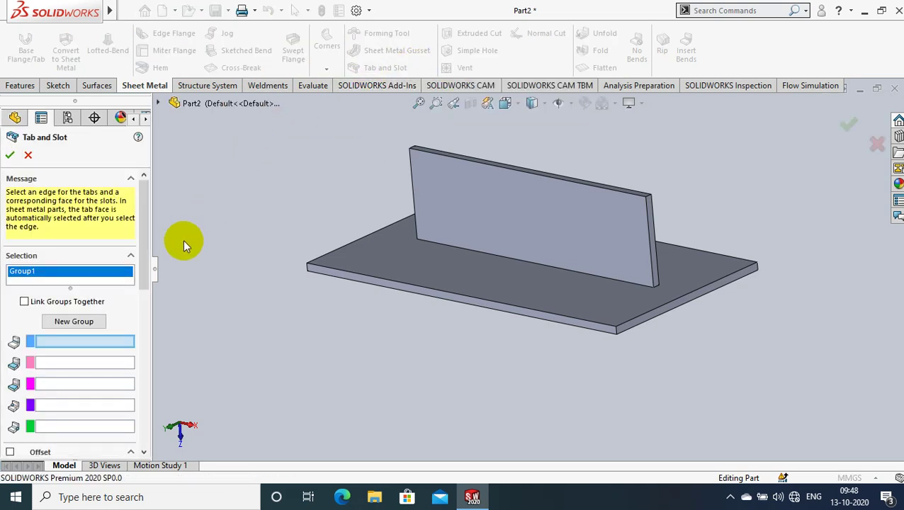
pyautogui.click(383, 378)
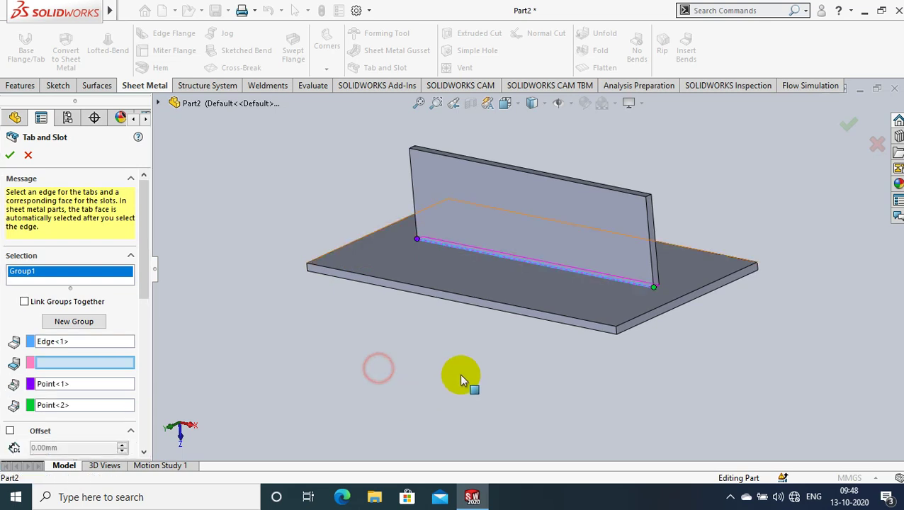
pyautogui.moveTo(464, 377); pyautogui.dragTo(446, 307, button='middle')
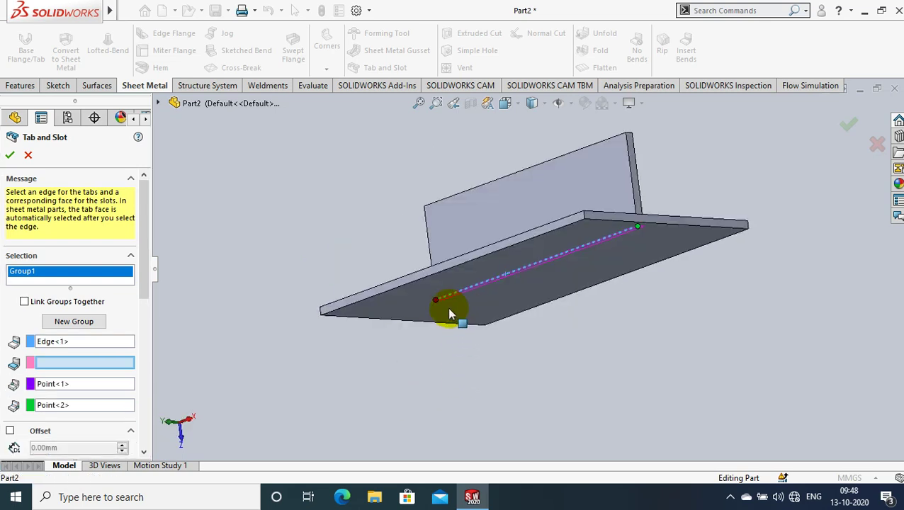
pyautogui.click(564, 282)
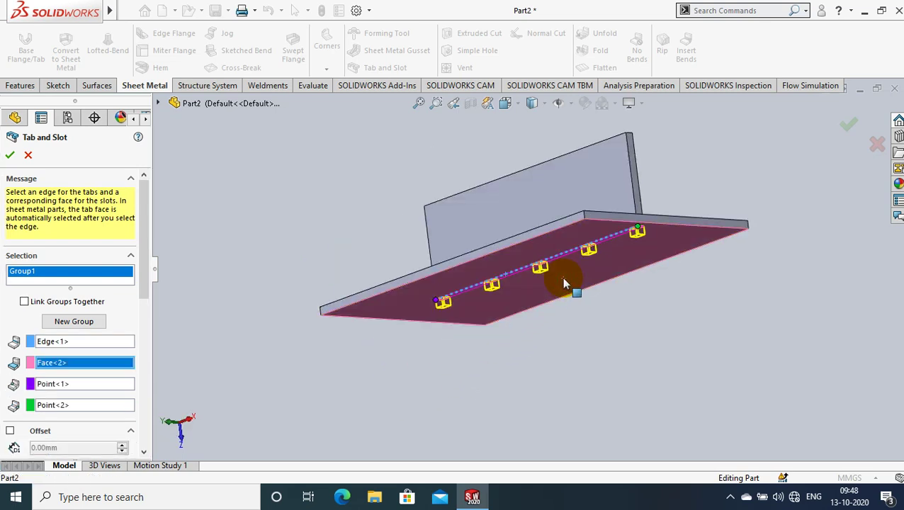
pyautogui.moveTo(564, 283); pyautogui.dragTo(617, 319, button='middle')
# Set the number of equally spaced tabs to 8
pyautogui.moveTo(148, 285); pyautogui.dragTo(154, 342)
pyautogui.moveTo(46, 387); pyautogui.dragTo(13, 384)
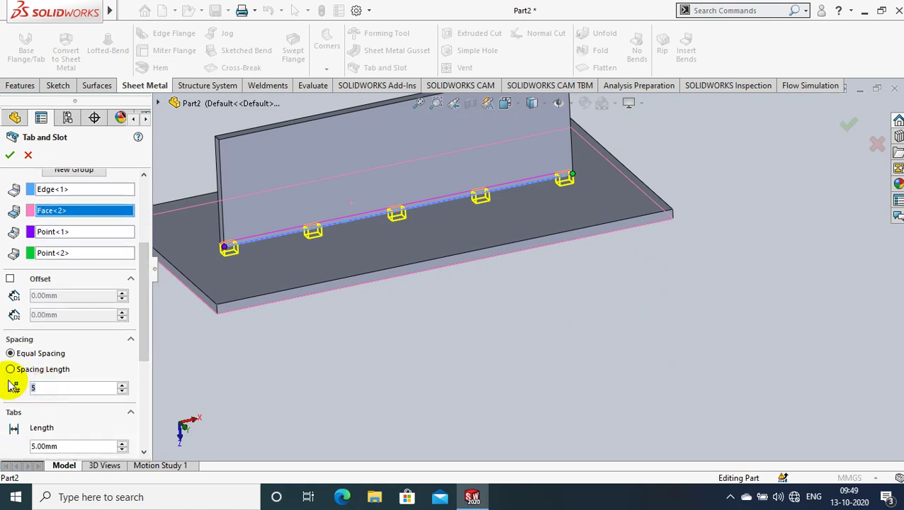
pyautogui.write('8')
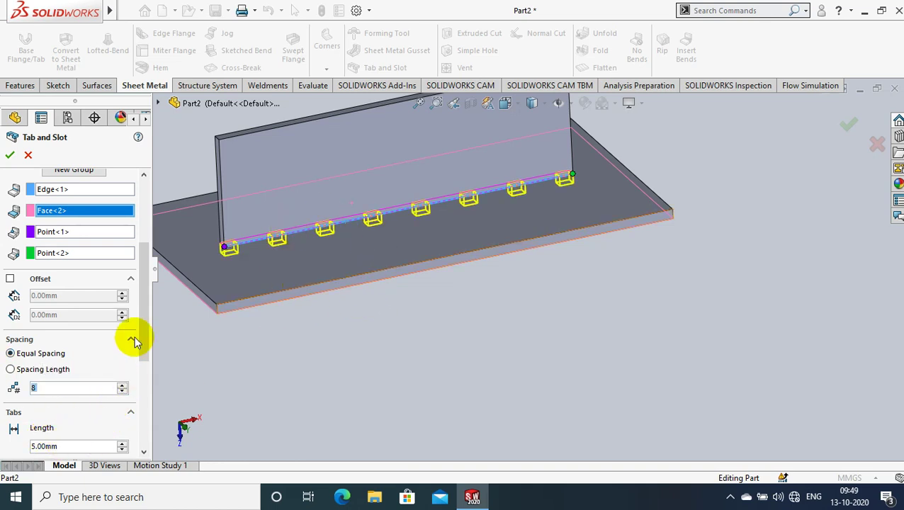
# Try the sharp tab edge type and choose filleted edges with a 1.00 mm radius
pyautogui.scroll(-3, 135, 342)
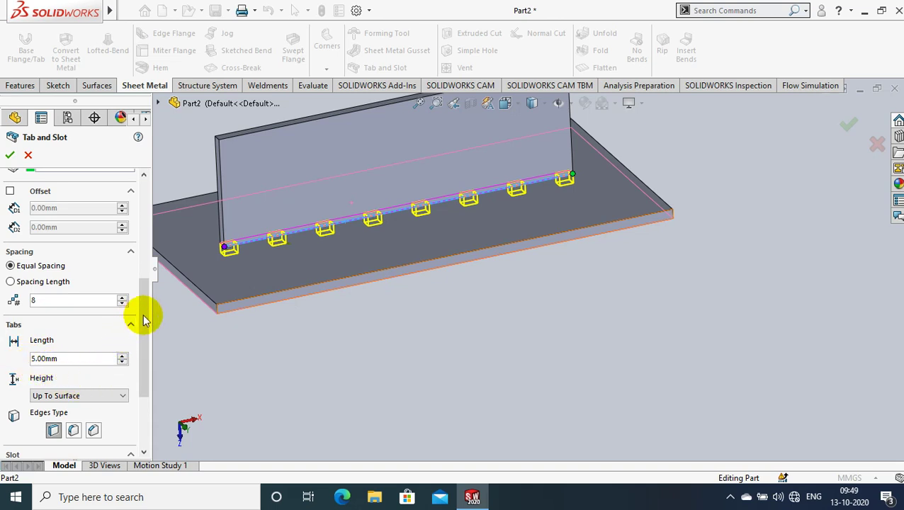
pyautogui.moveTo(147, 313); pyautogui.dragTo(145, 347)
pyautogui.click(73, 384)
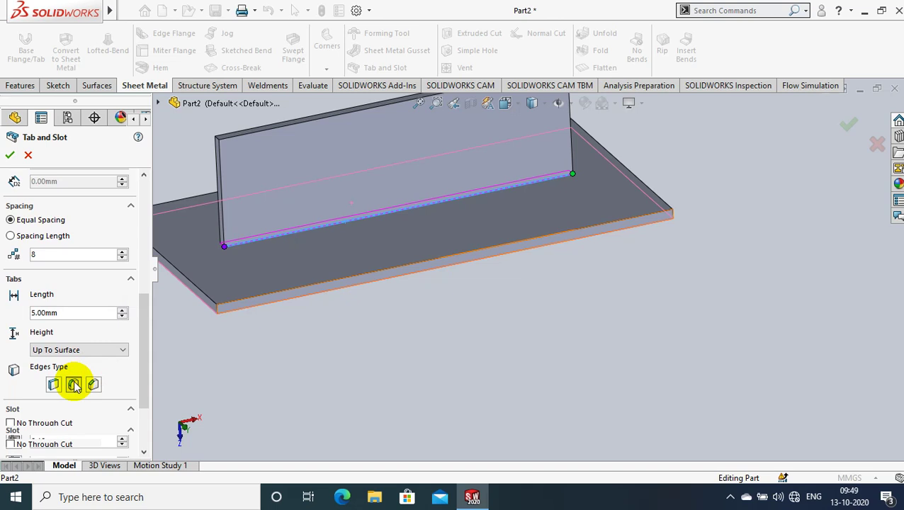
pyautogui.click(55, 384)
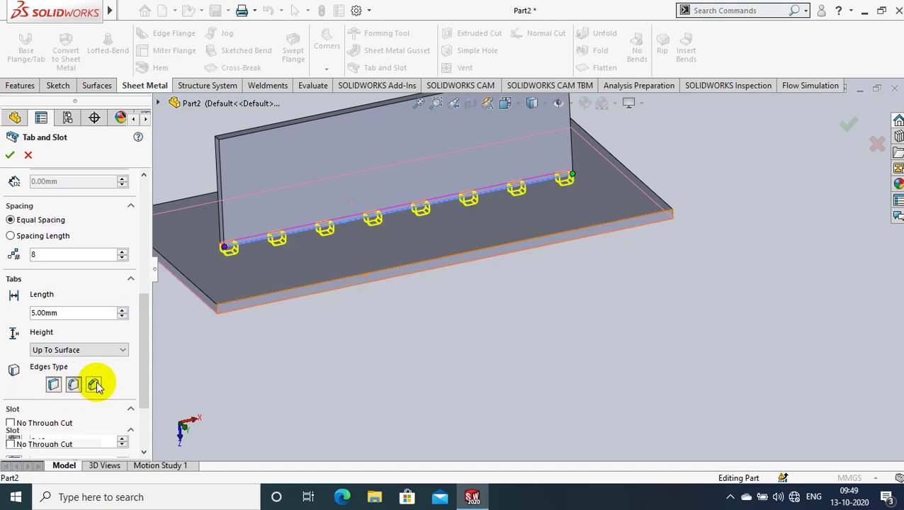
pyautogui.click(52, 385)
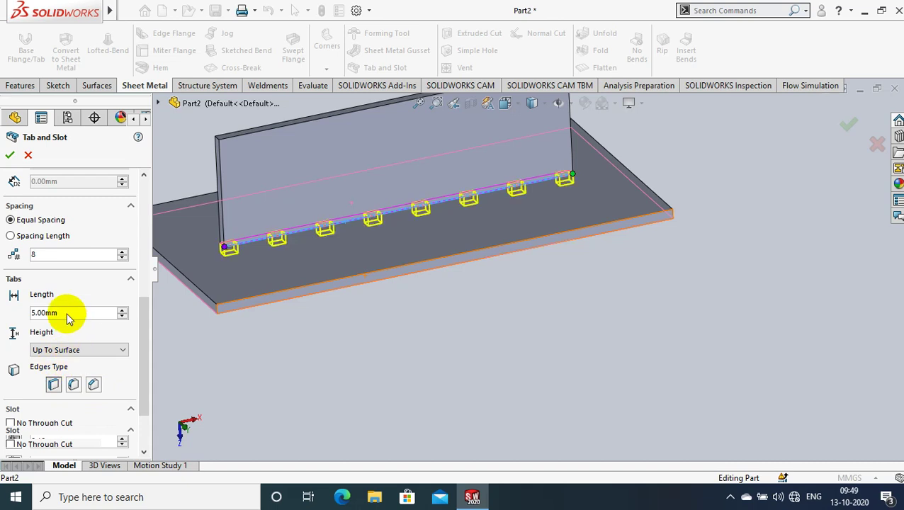
pyautogui.click(73, 386)
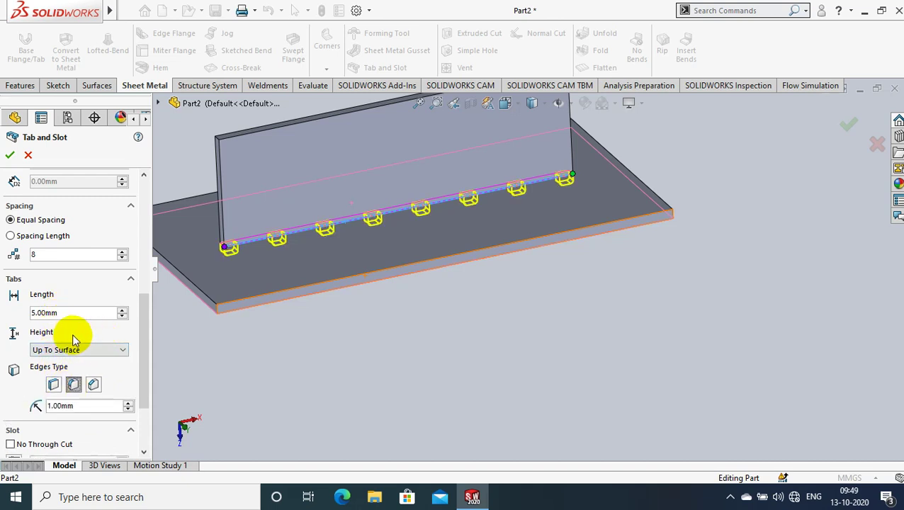
# Set the tab length to 6 mm and finish the Tab and Slot feature
pyautogui.doubleClick(63, 312)
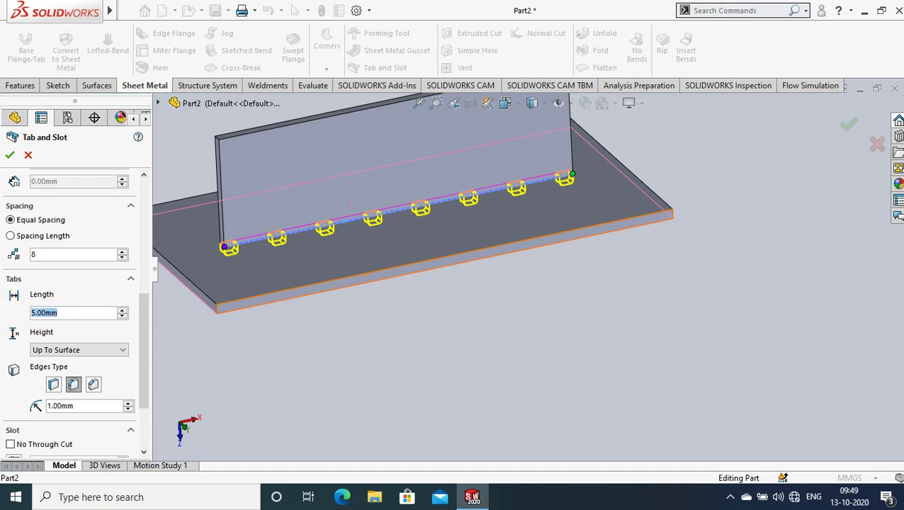
pyautogui.write('6')
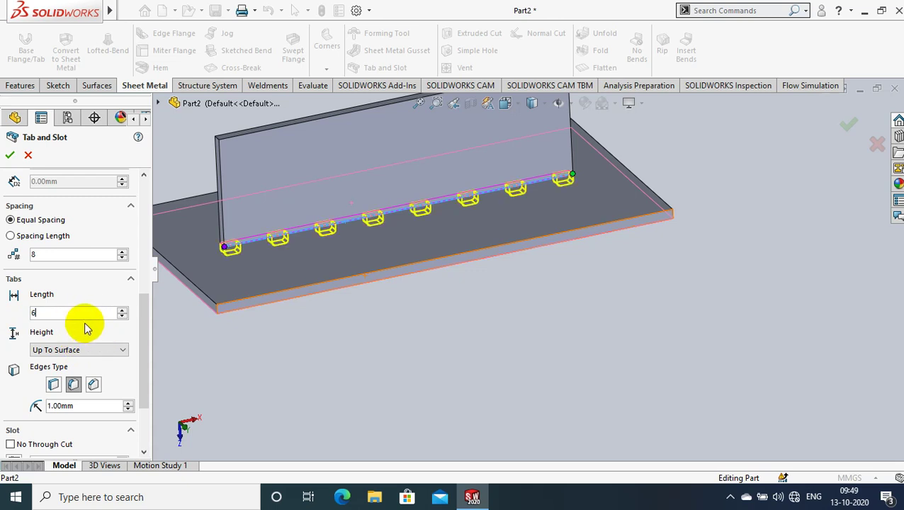
pyautogui.press('Return')
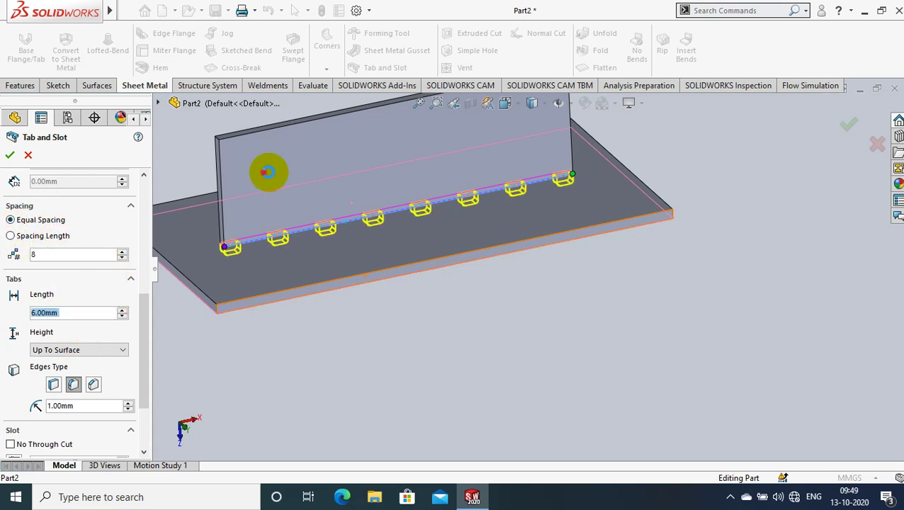
pyautogui.rightClick(264, 172)
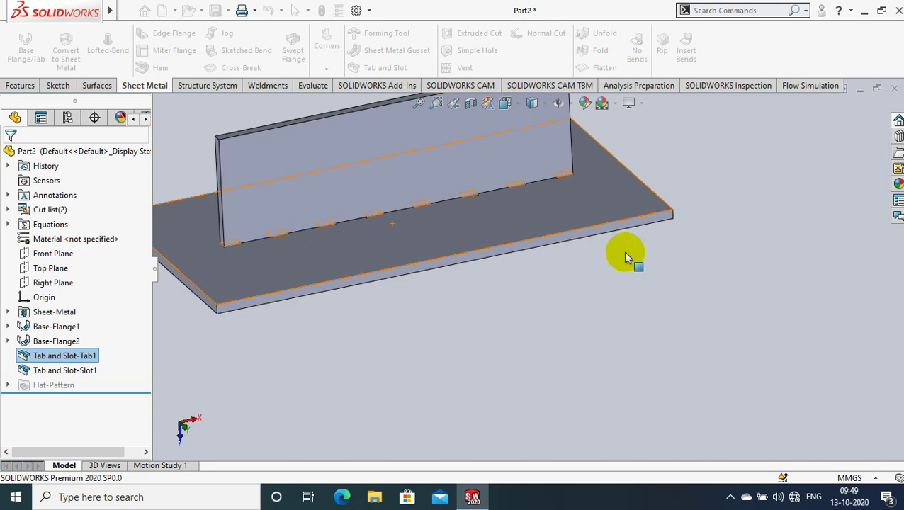
pyautogui.click(655, 241)
# Display the part in wireframe and inspect the tabs and slots along the upright plate's lower edge
pyautogui.scroll(3, 622, 215)
pyautogui.scroll(-2, 459, 158)
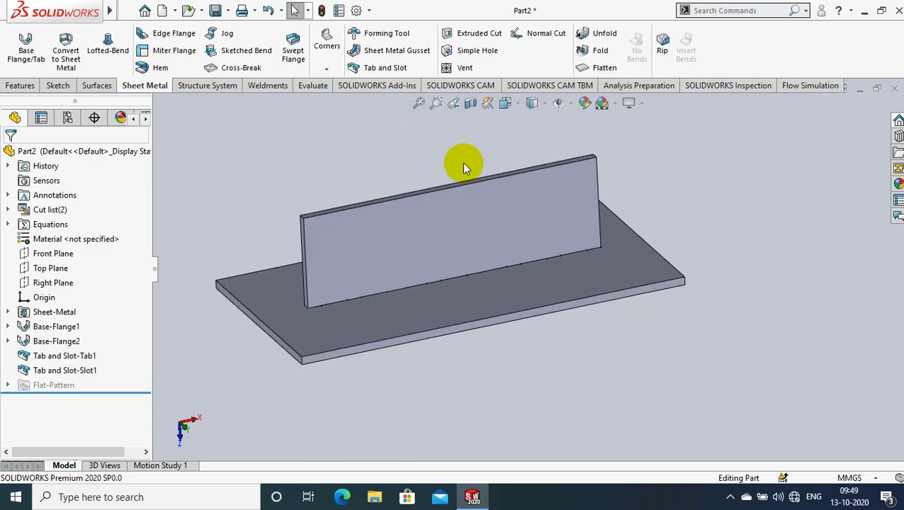
pyautogui.click(544, 104)
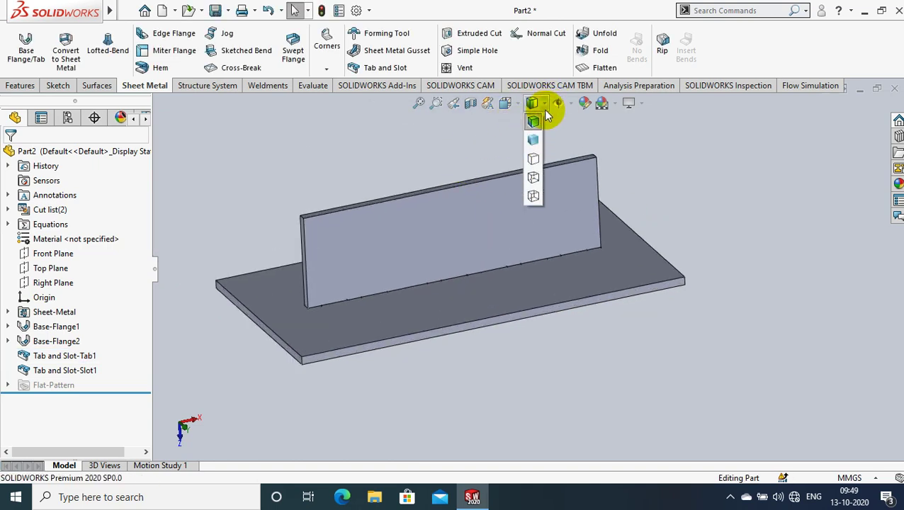
pyautogui.click(533, 196)
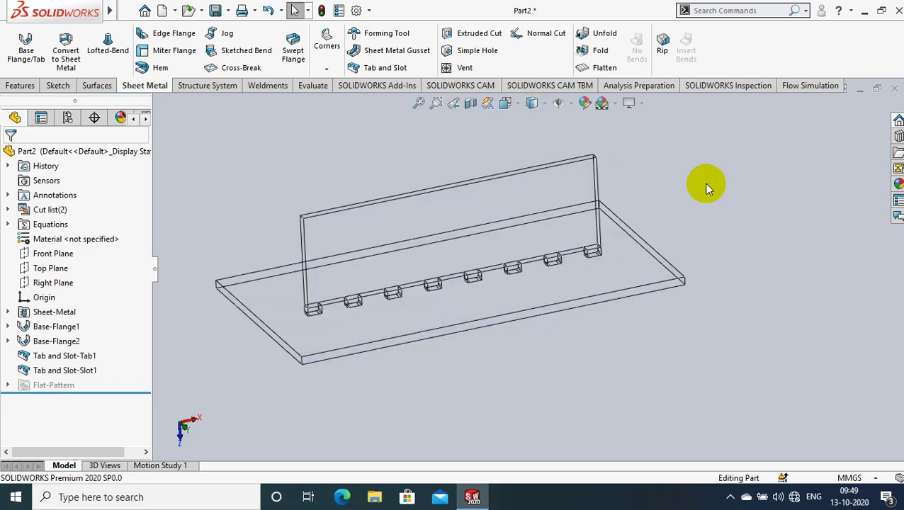
pyautogui.click(706, 184)
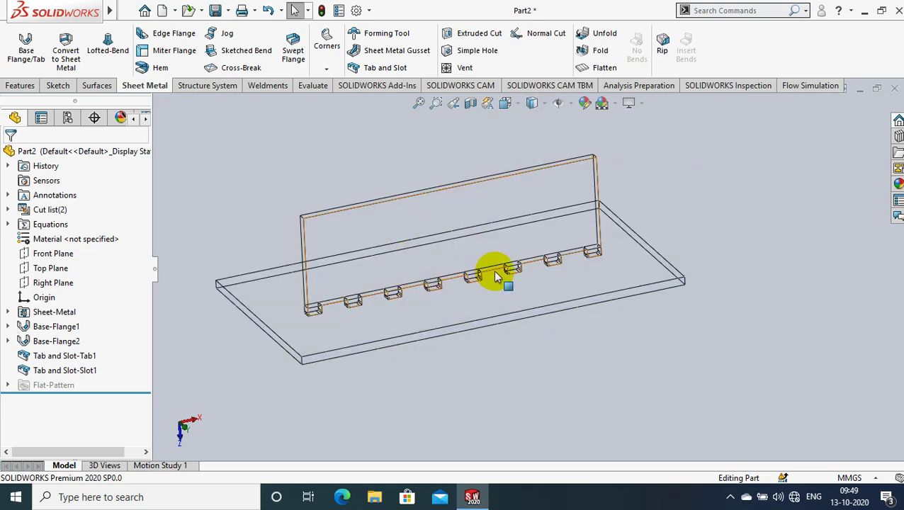
pyautogui.scroll(-3, 501, 268)
pyautogui.moveTo(501, 268); pyautogui.dragTo(581, 238, button='middle')
pyautogui.moveTo(641, 306); pyautogui.dragTo(611, 284, button='middle')
pyautogui.scroll(2, 611, 284)
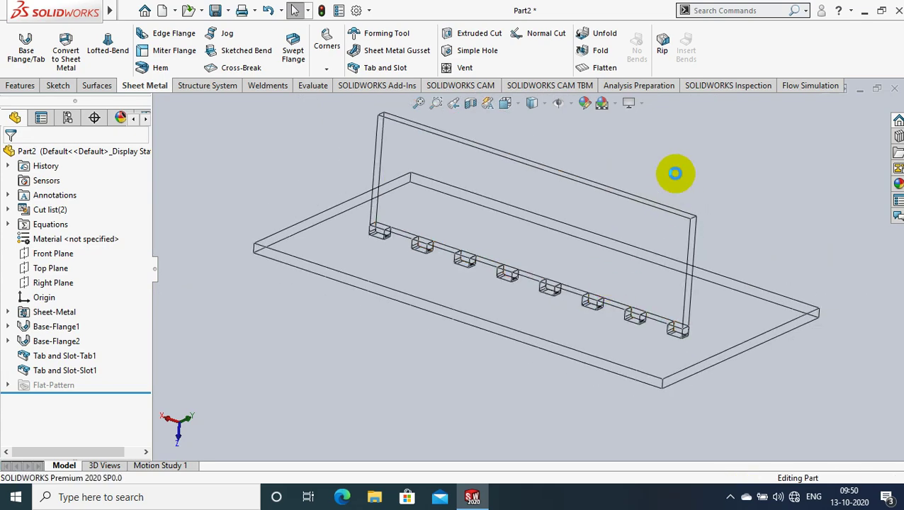
# Undo the Tab and Slot feature and view the two plates from another side
pyautogui.hotkey('ctrl', 'z')
pyautogui.scroll(-5, 676, 184)
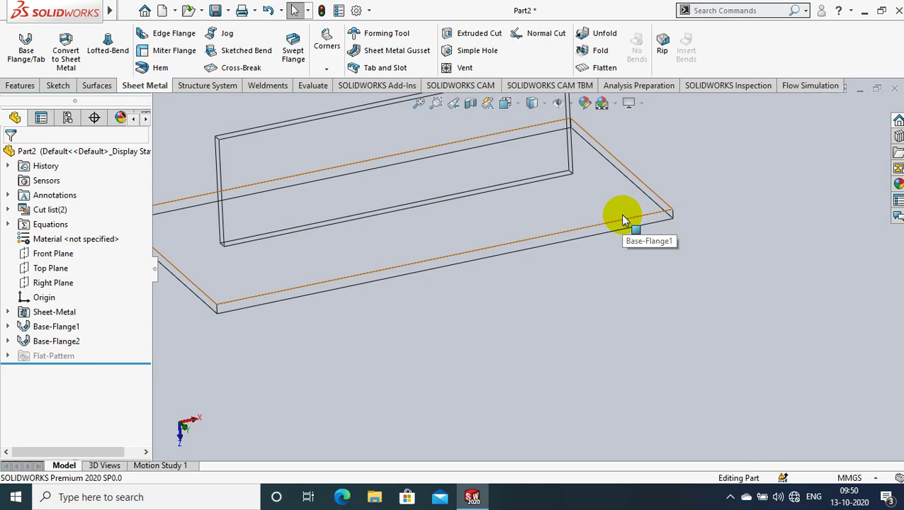
pyautogui.scroll(3, 687, 227)
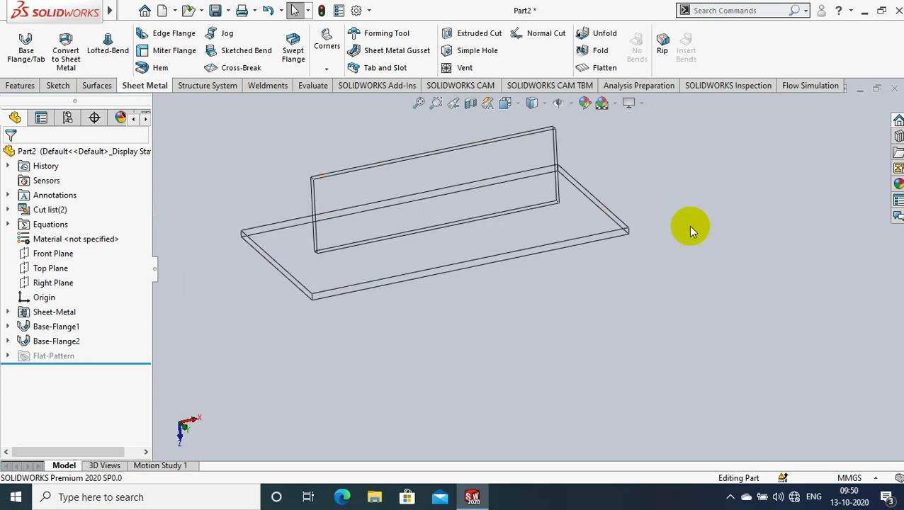
pyautogui.scroll(-3, 382, 133)
pyautogui.moveTo(384, 131); pyautogui.dragTo(285, 237, button='middle')
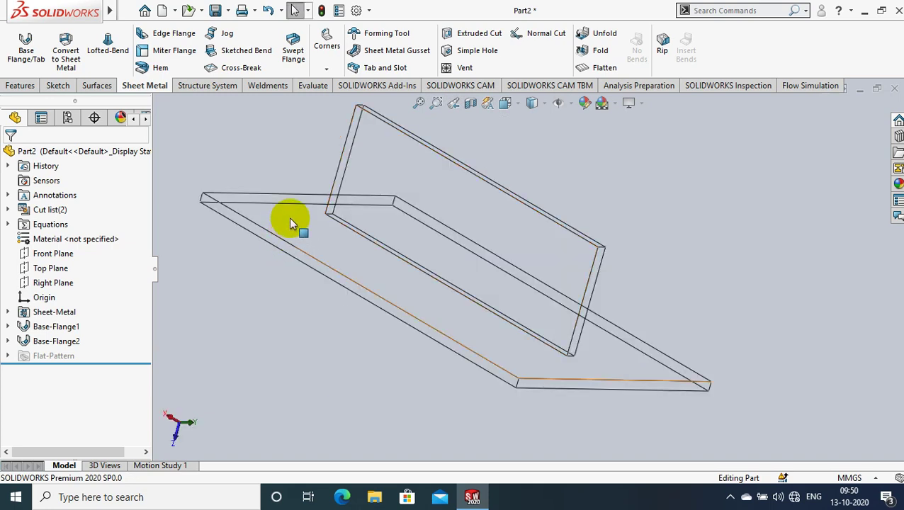